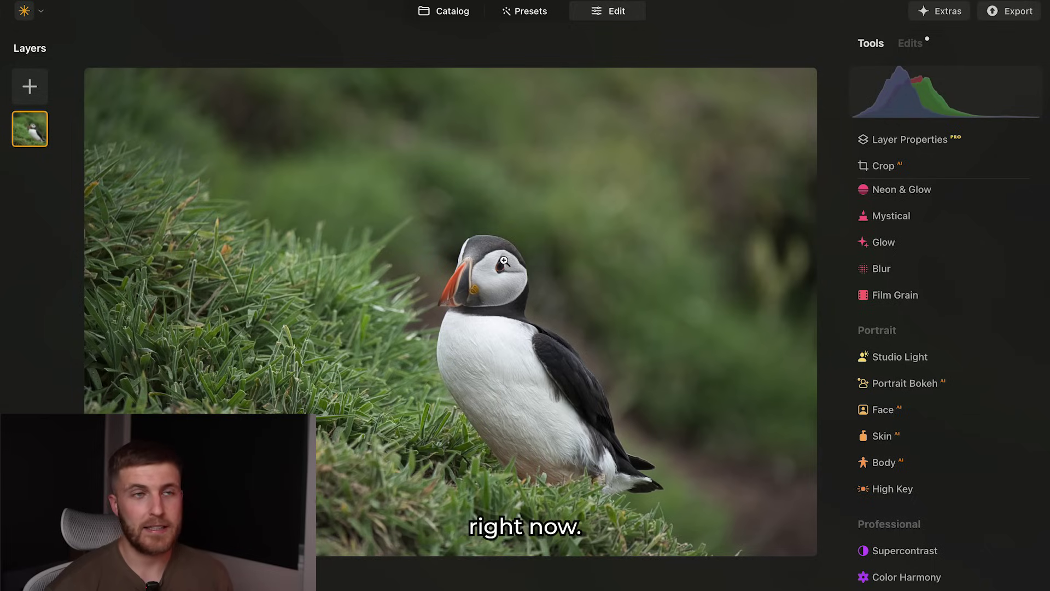
Step: Recrop the puffin photo with Composition AI and apply the crop
click(886, 167)
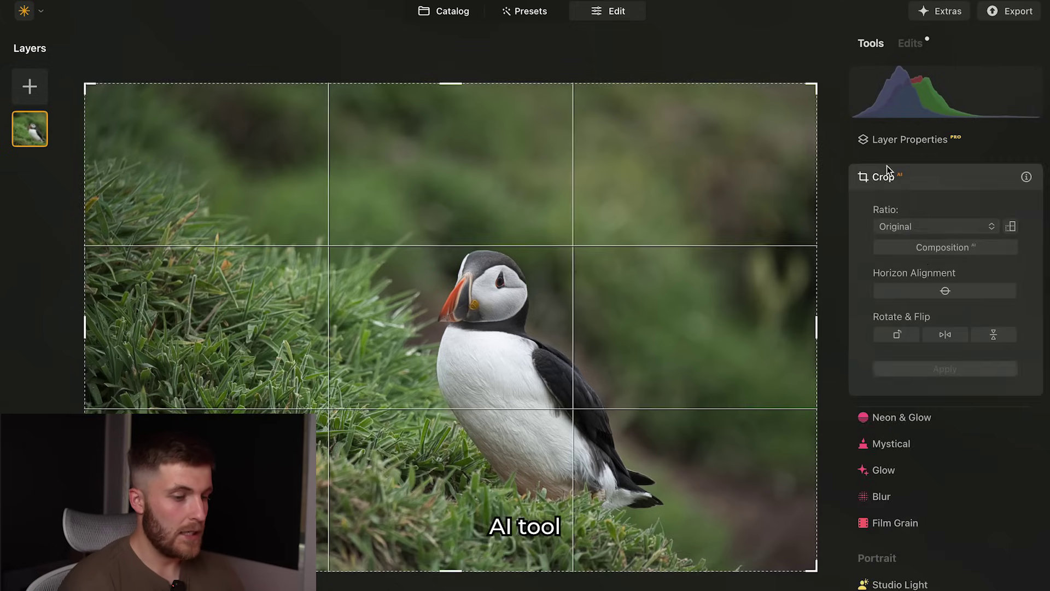
click(923, 252)
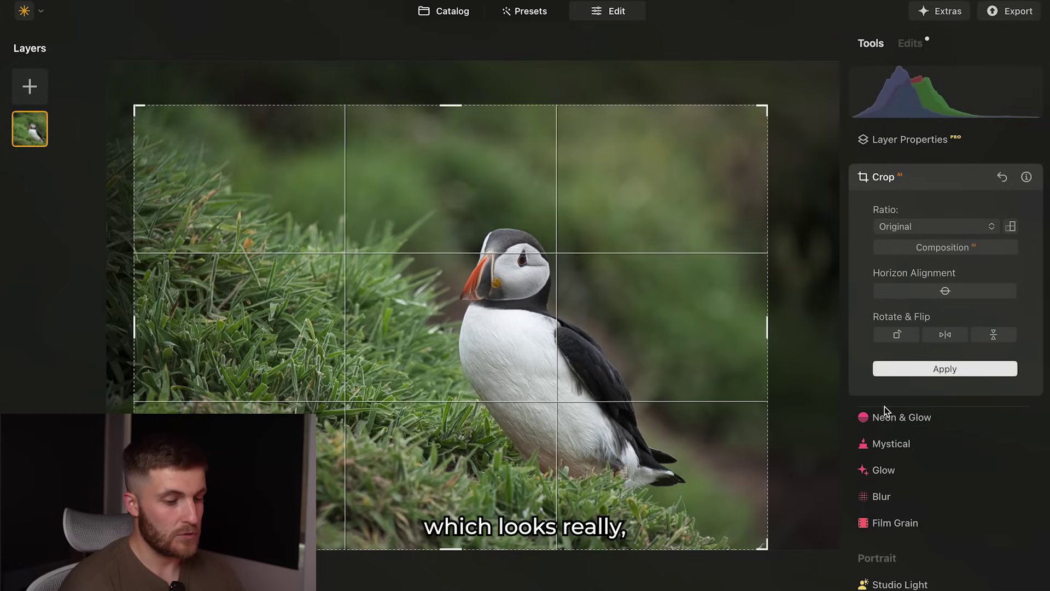
key(Return)
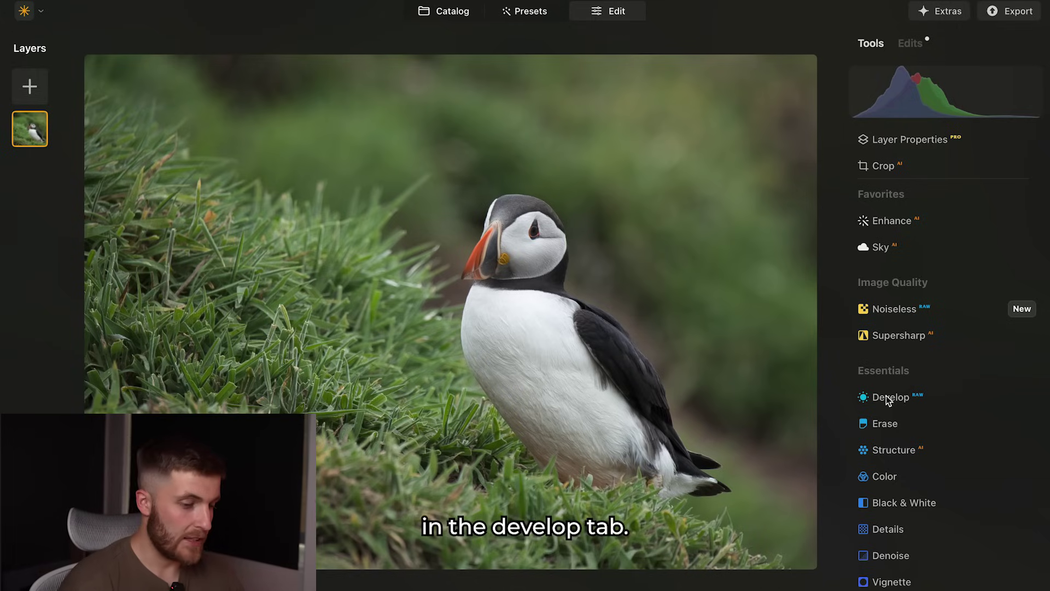
Step: In Develop, raise Exposure to 0.22 and pull Highlights down to -28
click(886, 395)
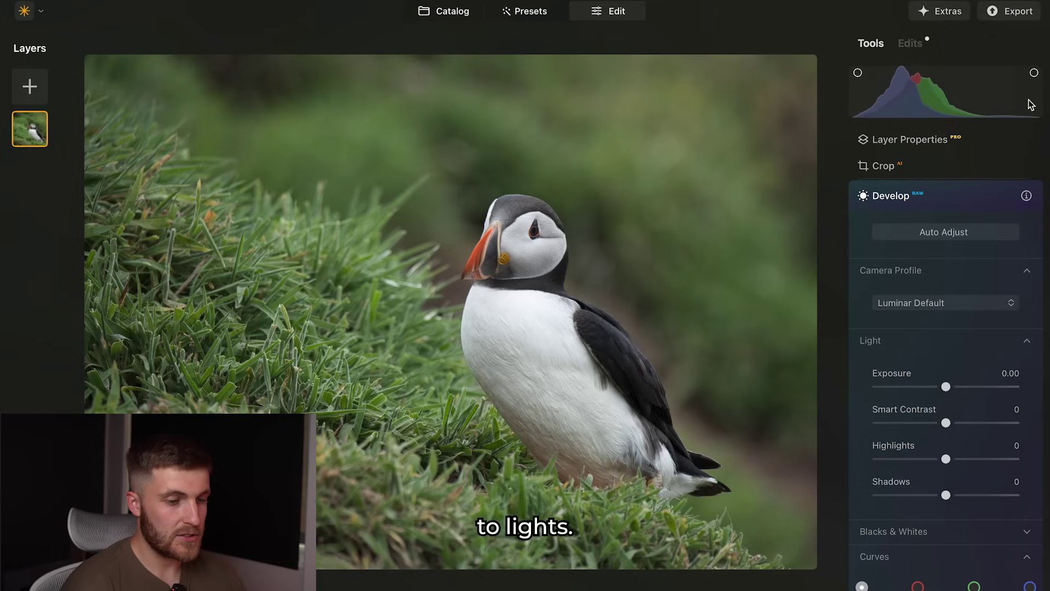
drag(946, 387, 952, 390)
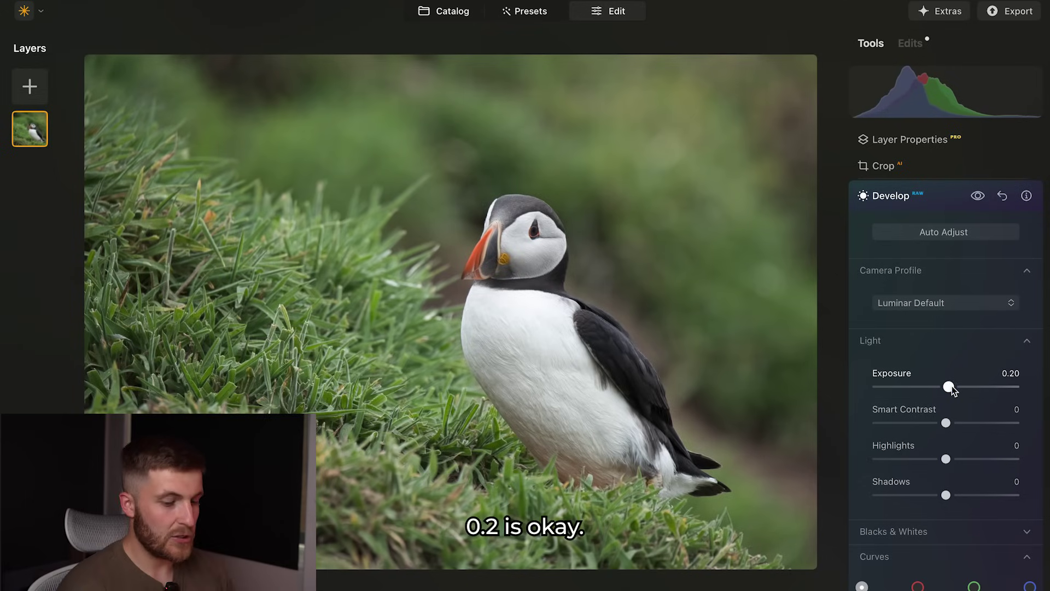
mouse_move(949, 387)
mouse_down()
mouse_move(1025, 395)
mouse_move(951, 388)
mouse_up()
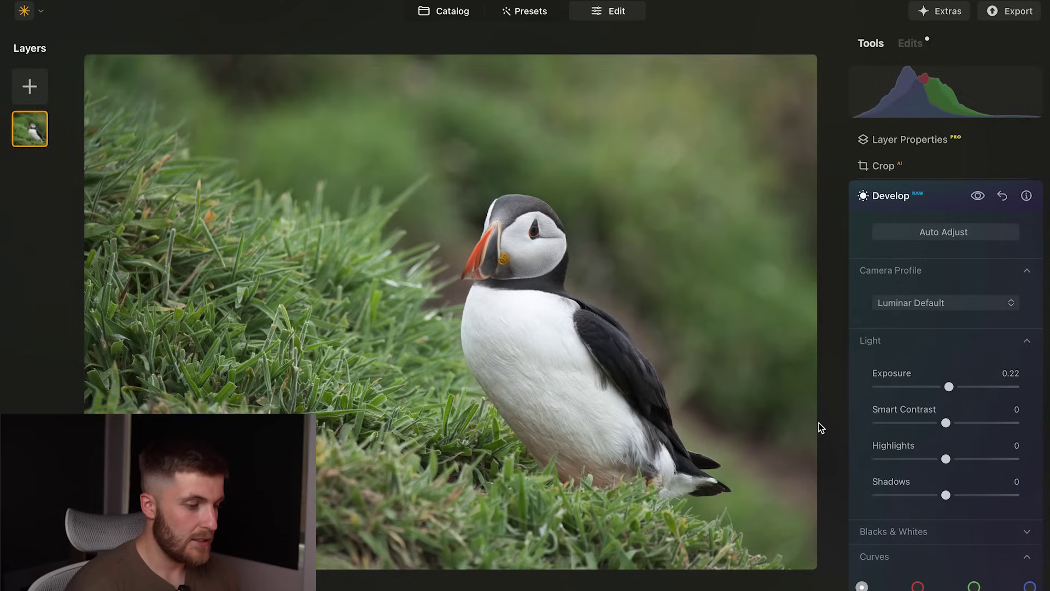
drag(948, 462, 927, 502)
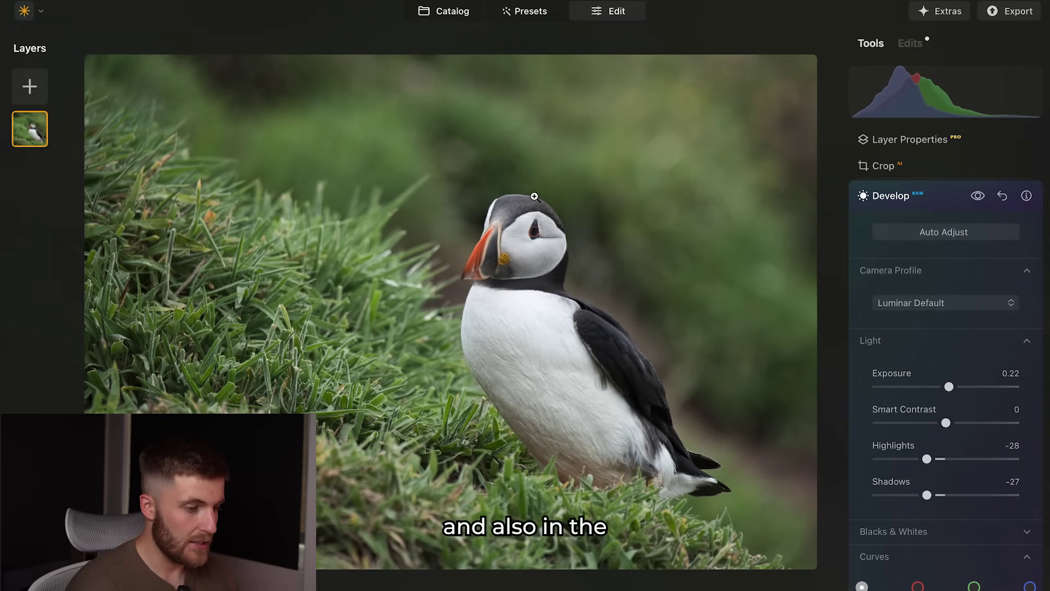
Step: Set Smart Contrast to 20 and compare before and after
scroll(924, 510, down, 3)
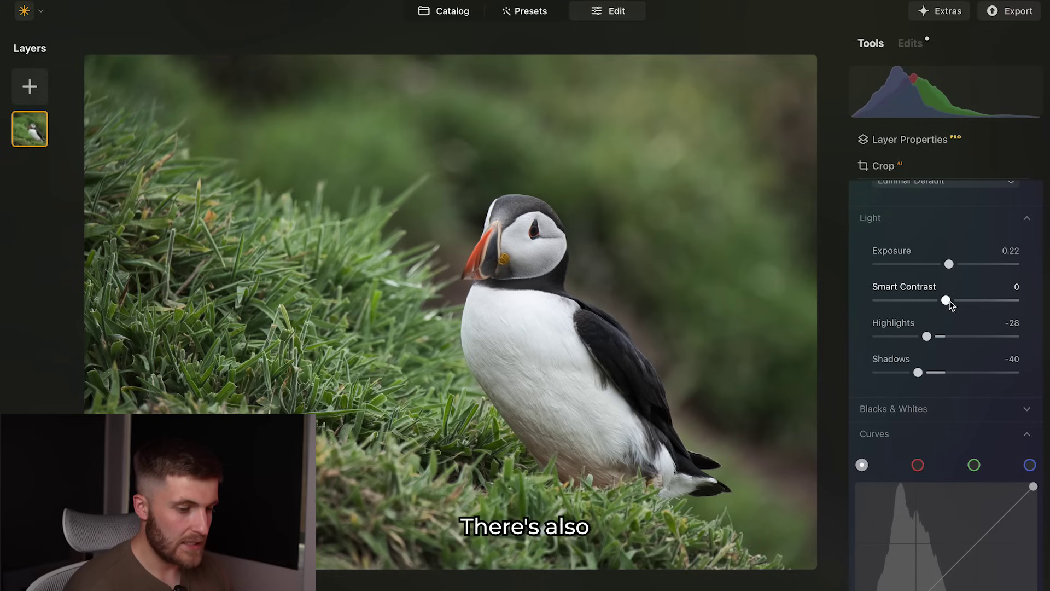
drag(947, 300, 1026, 309)
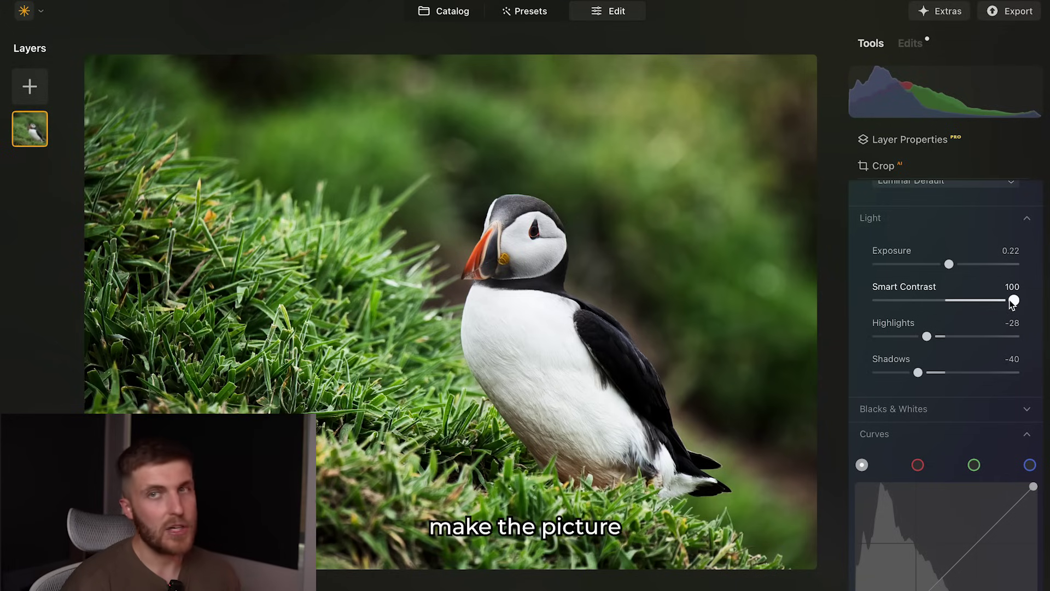
drag(1012, 304, 958, 304)
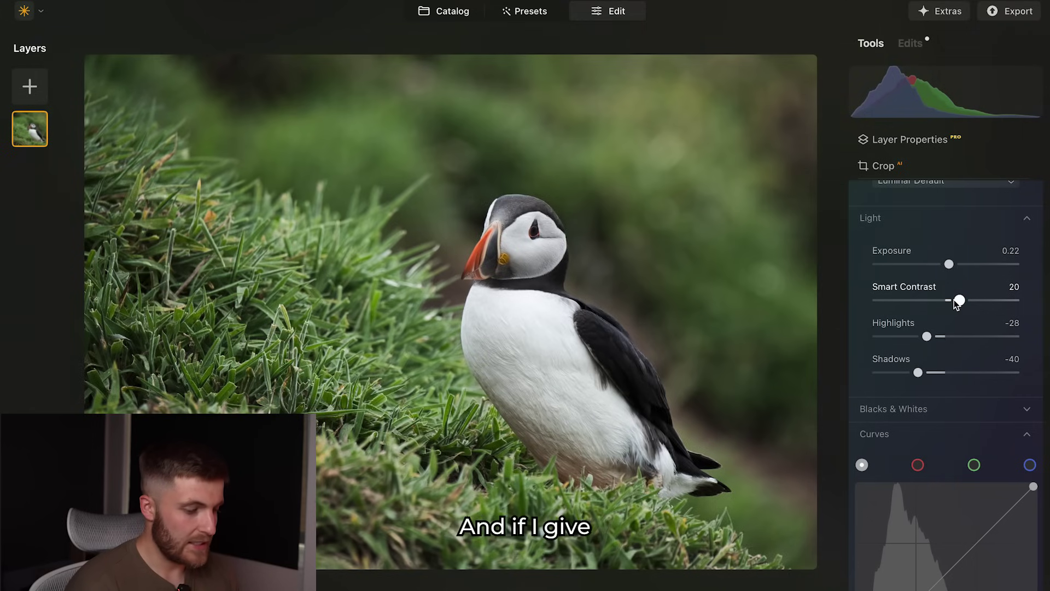
key(backslash)
key(backslash)
key(backslash)
key(backslash)
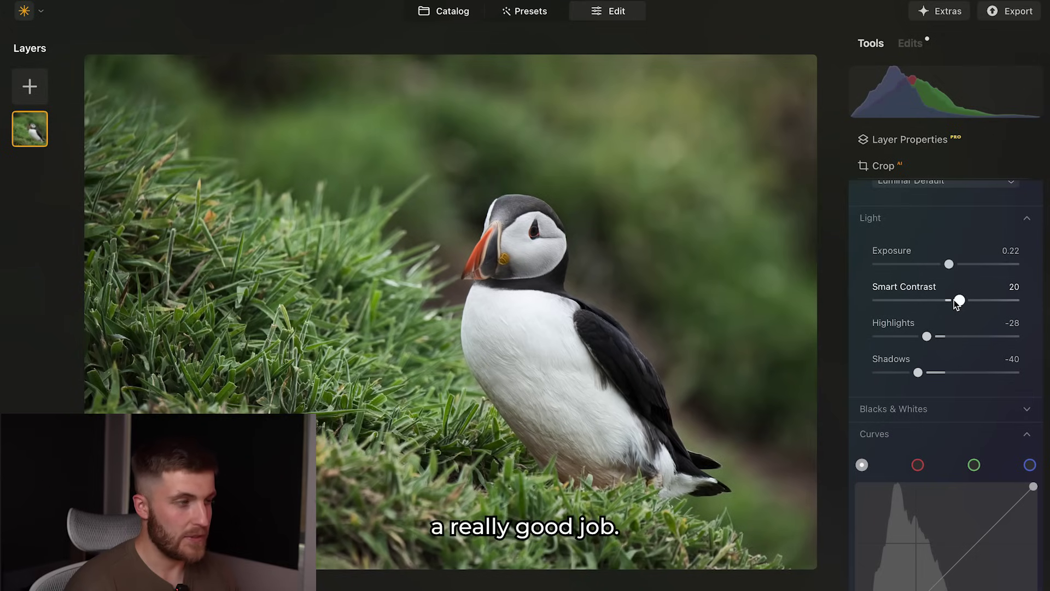
key(backslash)
key(backslash)
Step: Add a low and an upper point to the tone curve to brighten the image
scroll(919, 403, up, 3)
scroll(921, 403, down, 5)
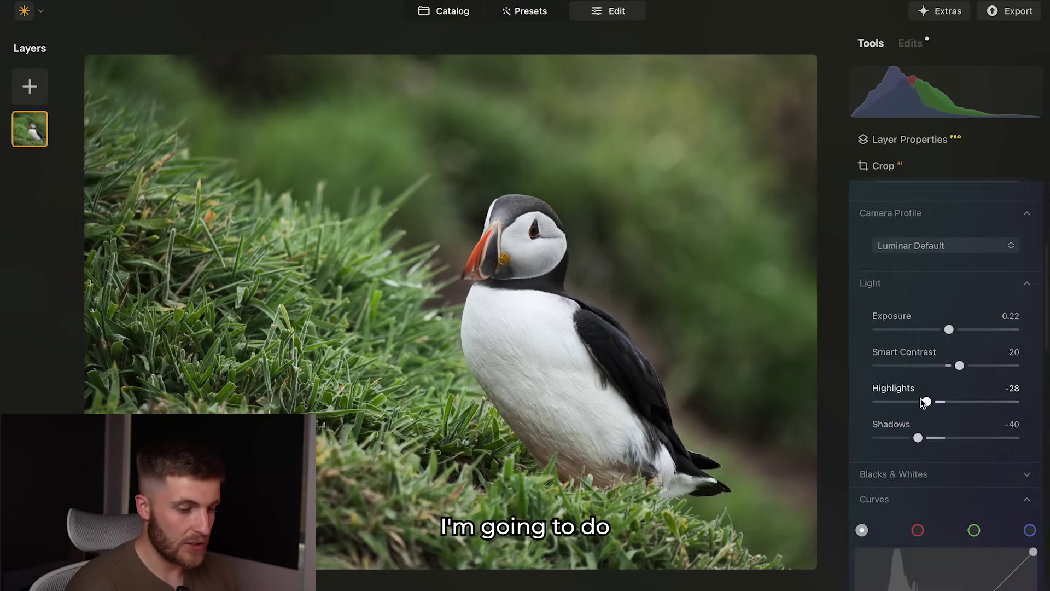
scroll(921, 398, down, 2)
click(917, 430)
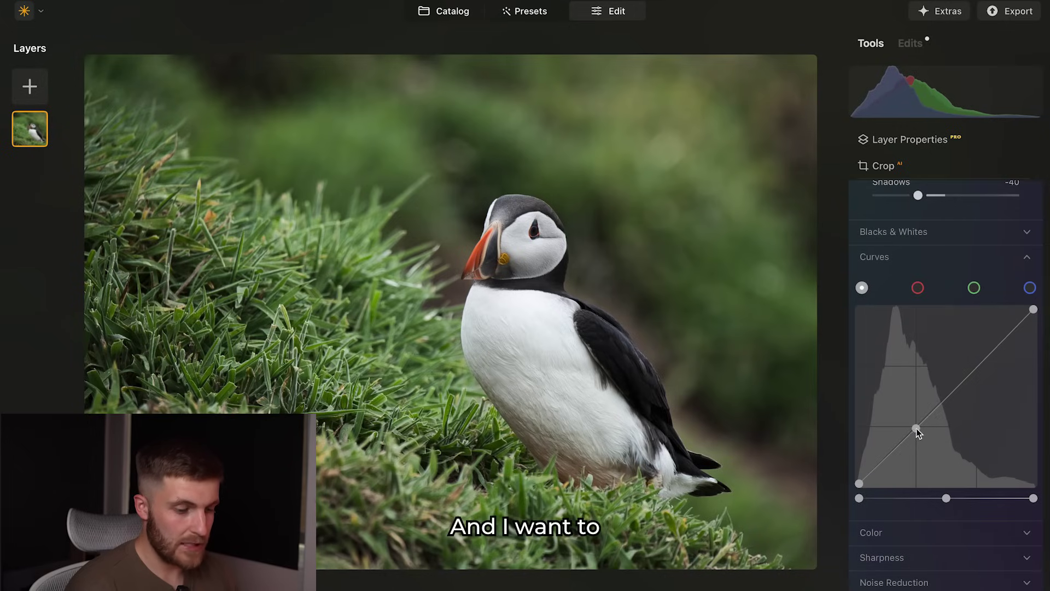
click(978, 361)
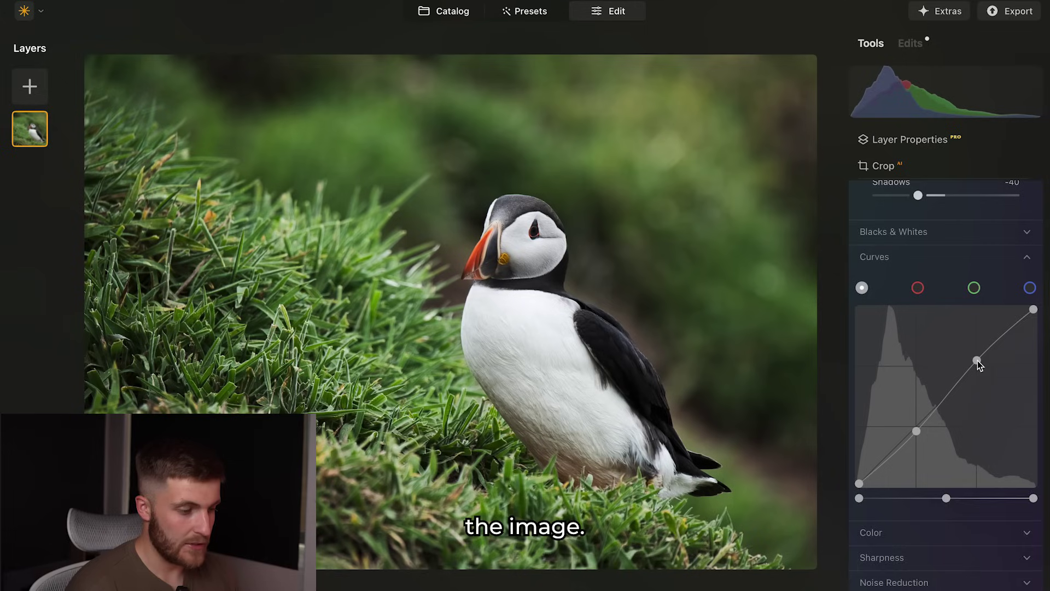
Step: Set Highlights to -46, Shadows to -28 and Smart Contrast to 10, then compare
scroll(978, 360, up, 2)
scroll(977, 360, up, 2)
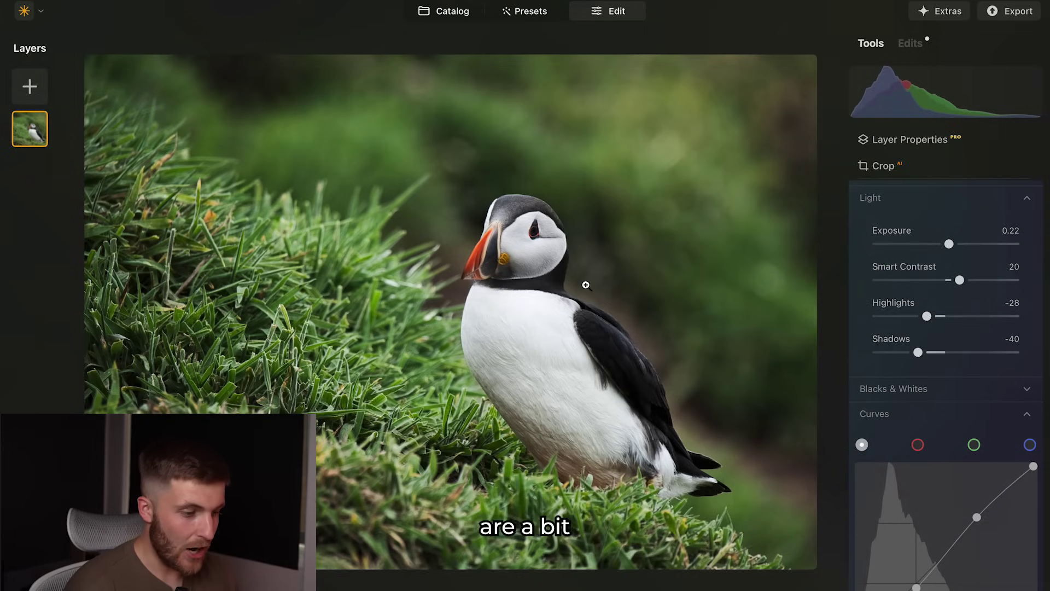
click(514, 243)
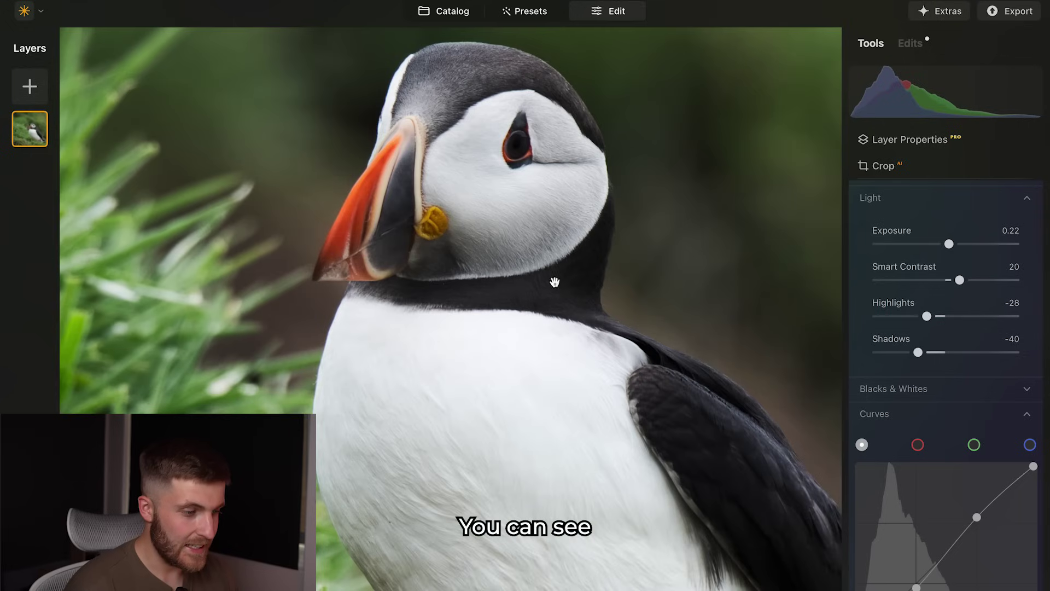
click(555, 282)
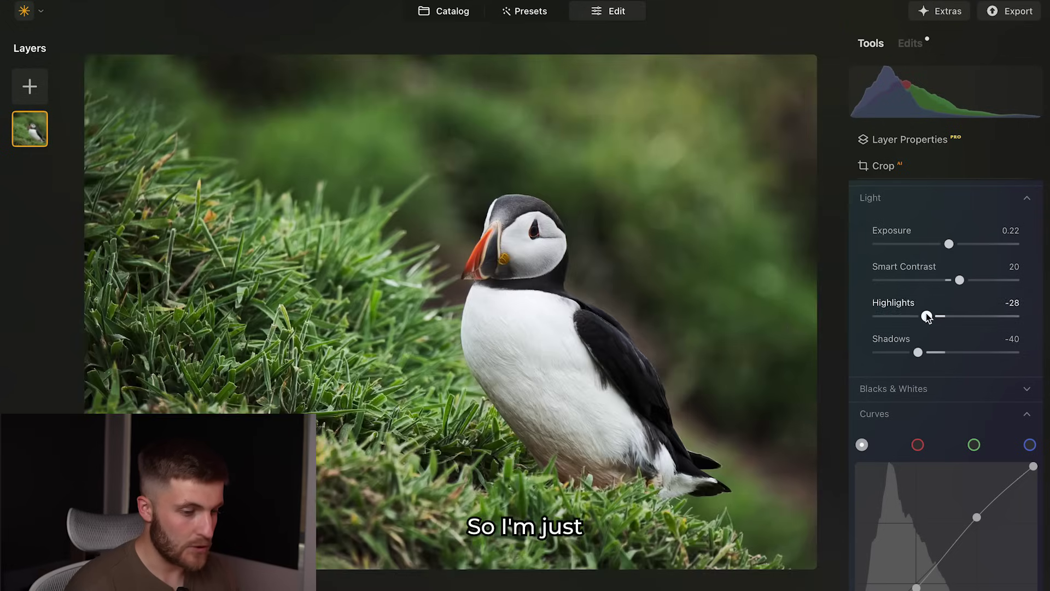
drag(926, 316, 920, 317)
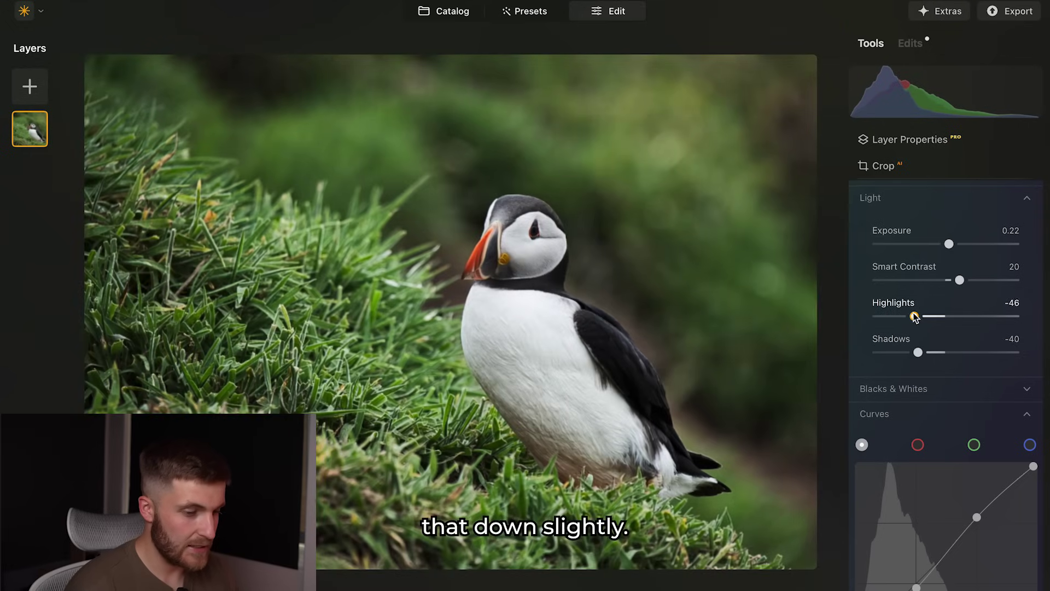
drag(918, 353, 927, 353)
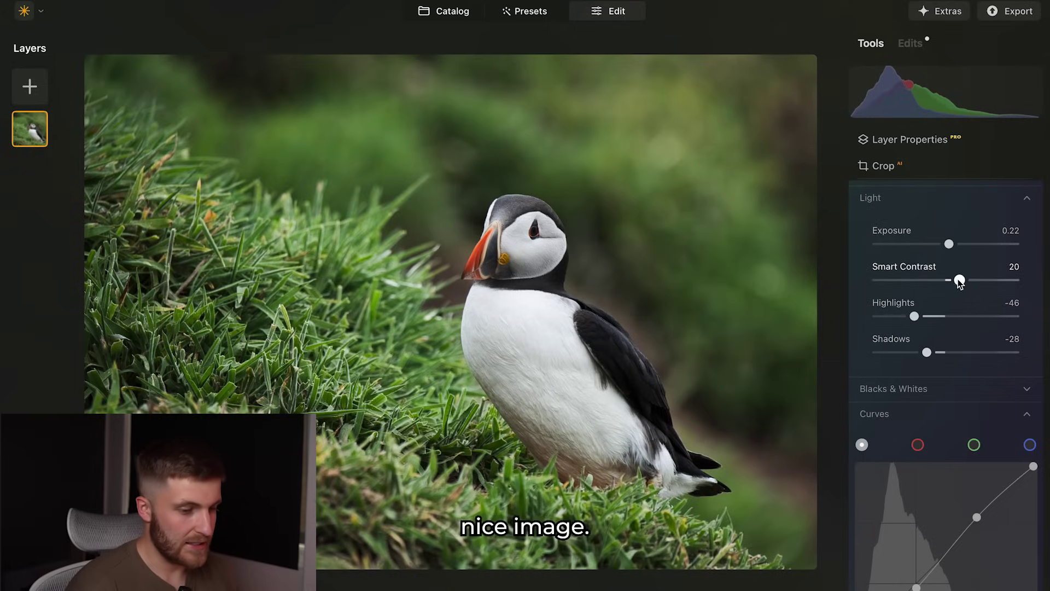
drag(959, 280, 953, 282)
key(backslash)
Step: Nudge Shadows up slightly and set the Structure Amount to 10
drag(927, 353, 931, 354)
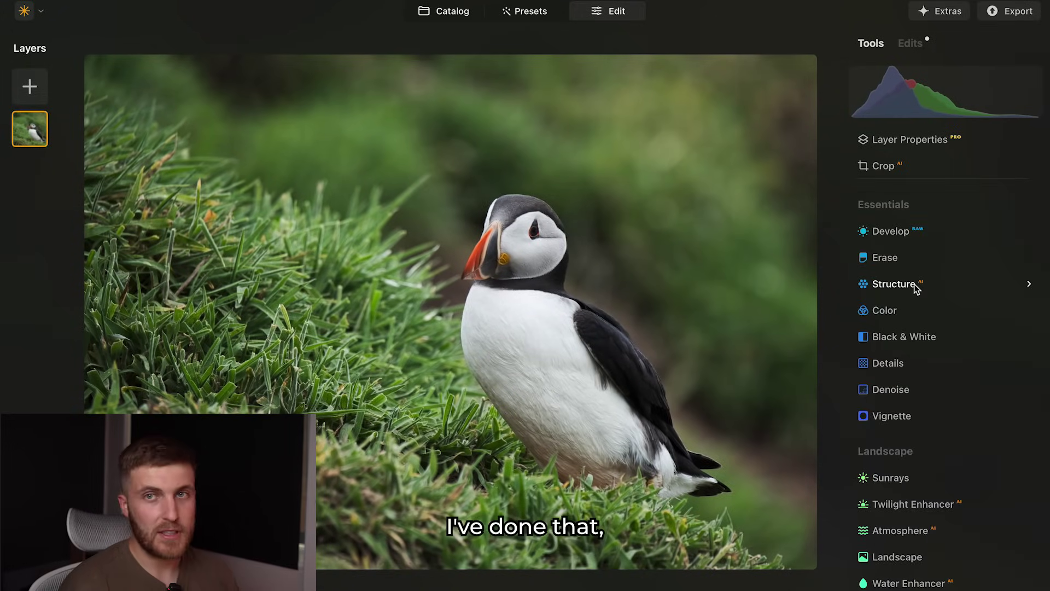
click(911, 283)
click(946, 375)
drag(949, 377, 1036, 386)
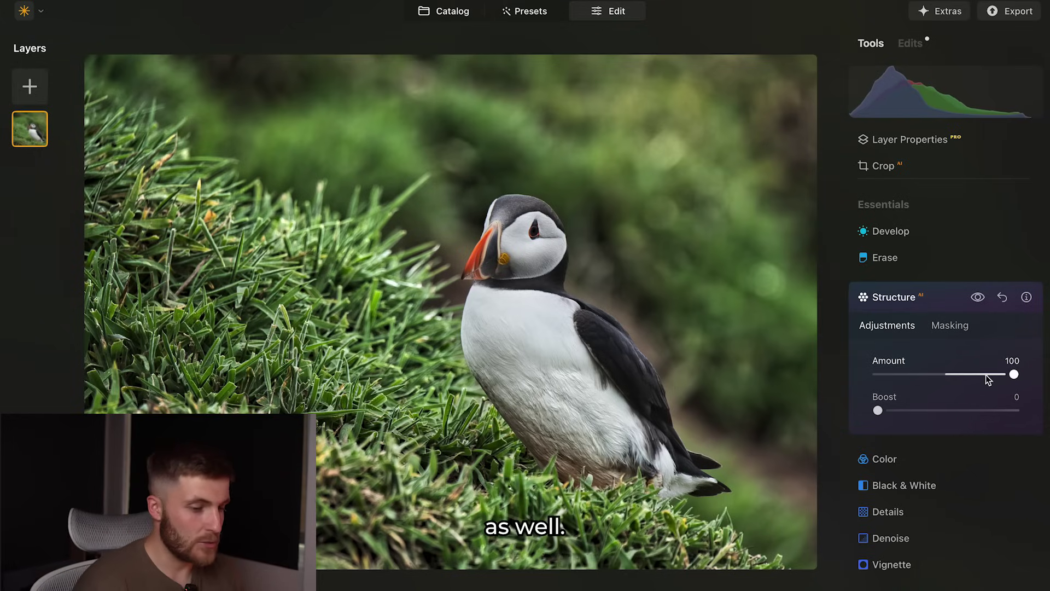
drag(983, 374, 955, 376)
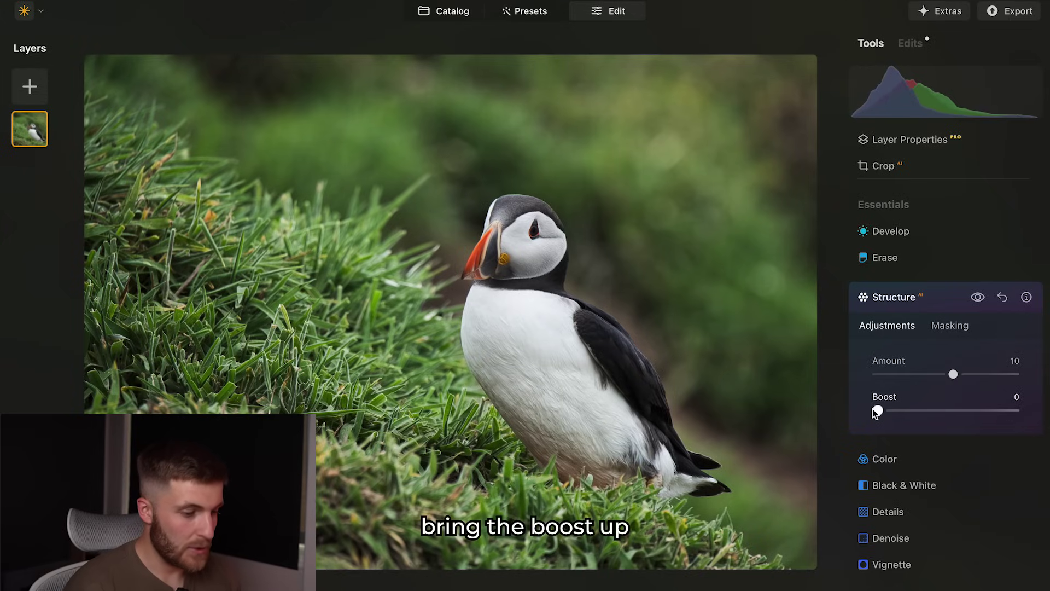
Step: Set Structure Boost to 5 and compare the zoomed-in puffin face before and after
drag(900, 414, 1029, 413)
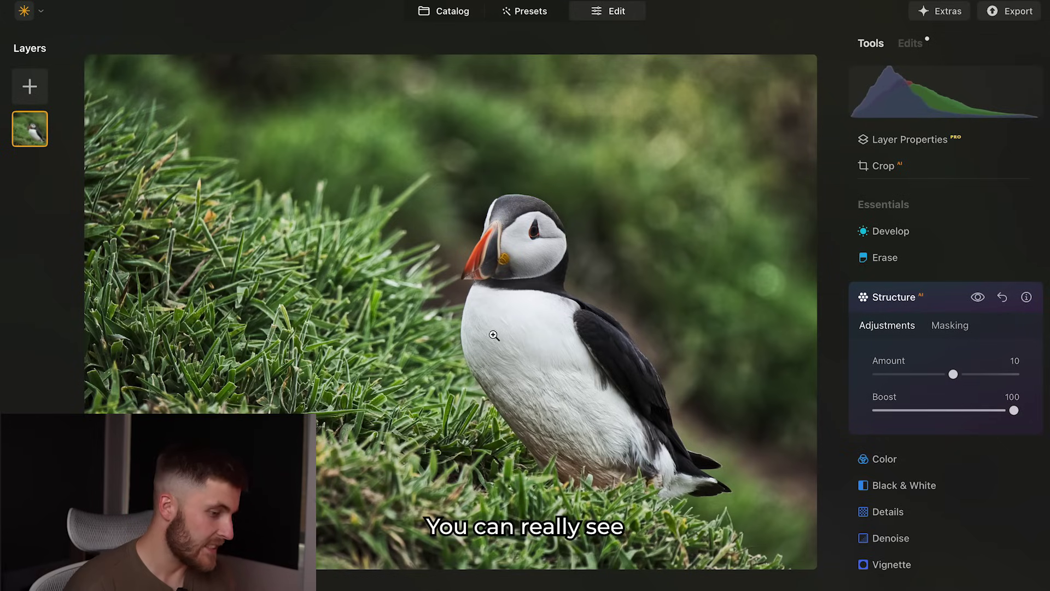
click(887, 411)
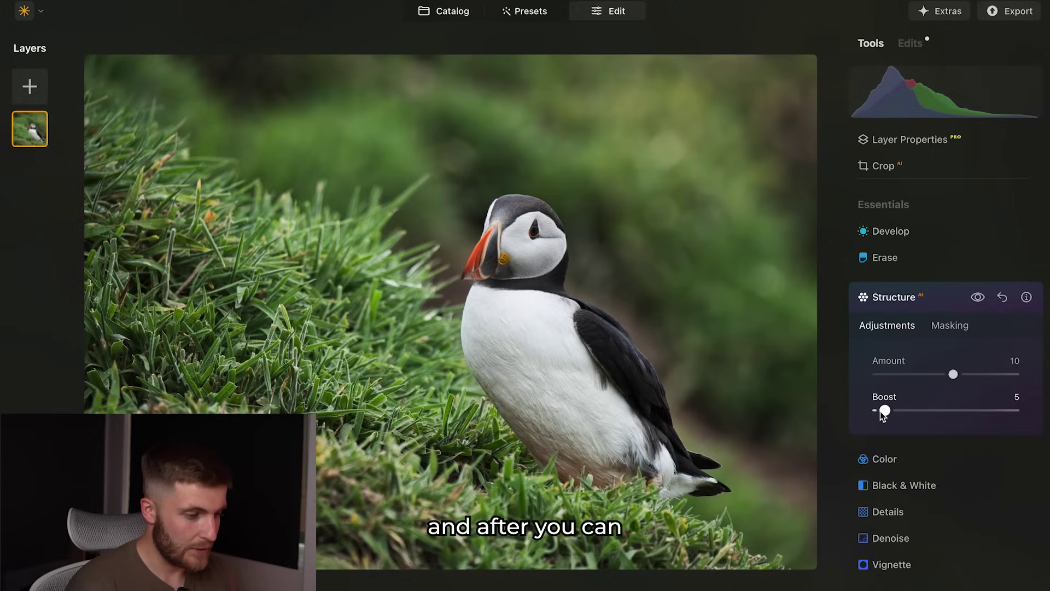
click(517, 282)
drag(553, 236, 515, 284)
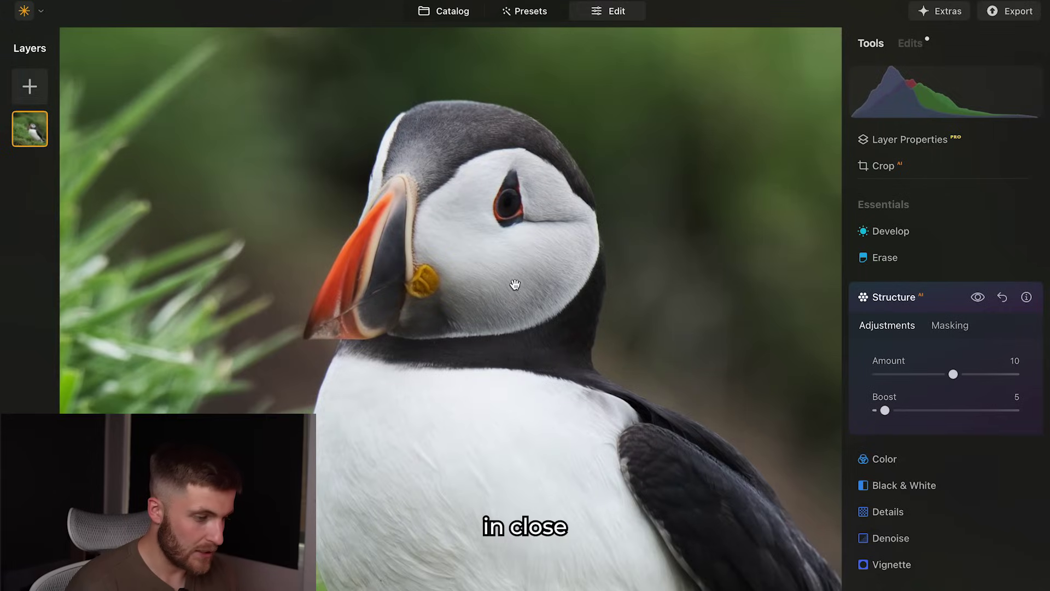
key(backslash)
key(backslash)
key(backslash)
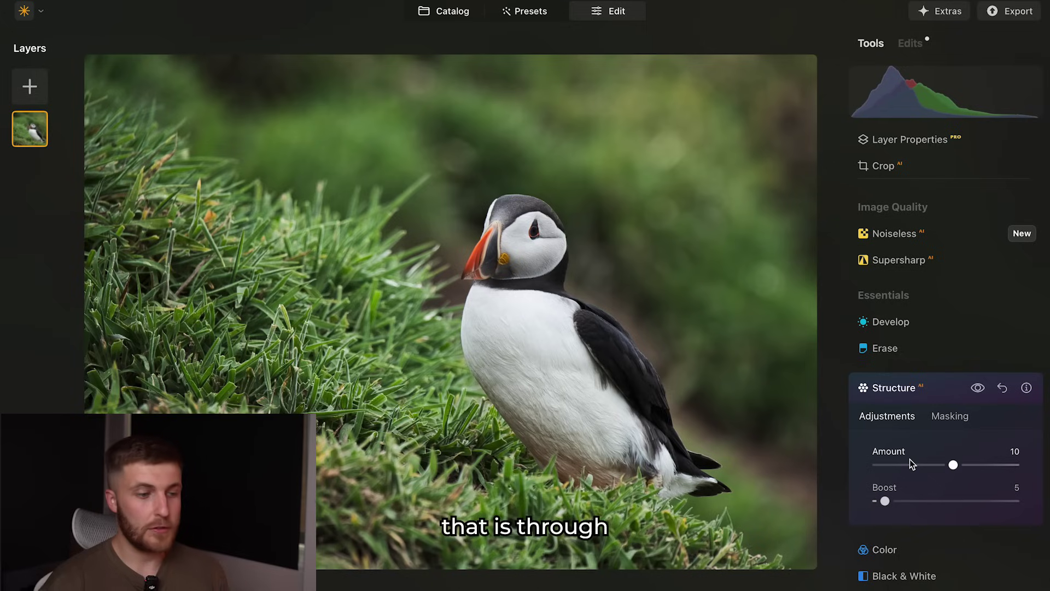
Step: Add a Develop linear gradient mask running up from the lower-left grass
click(898, 329)
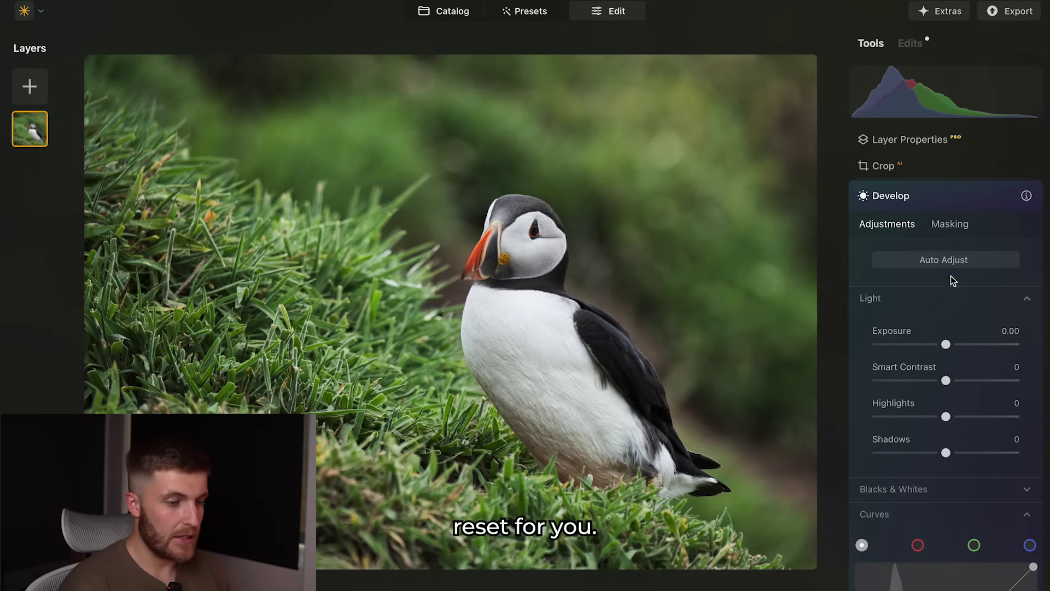
click(950, 224)
click(913, 276)
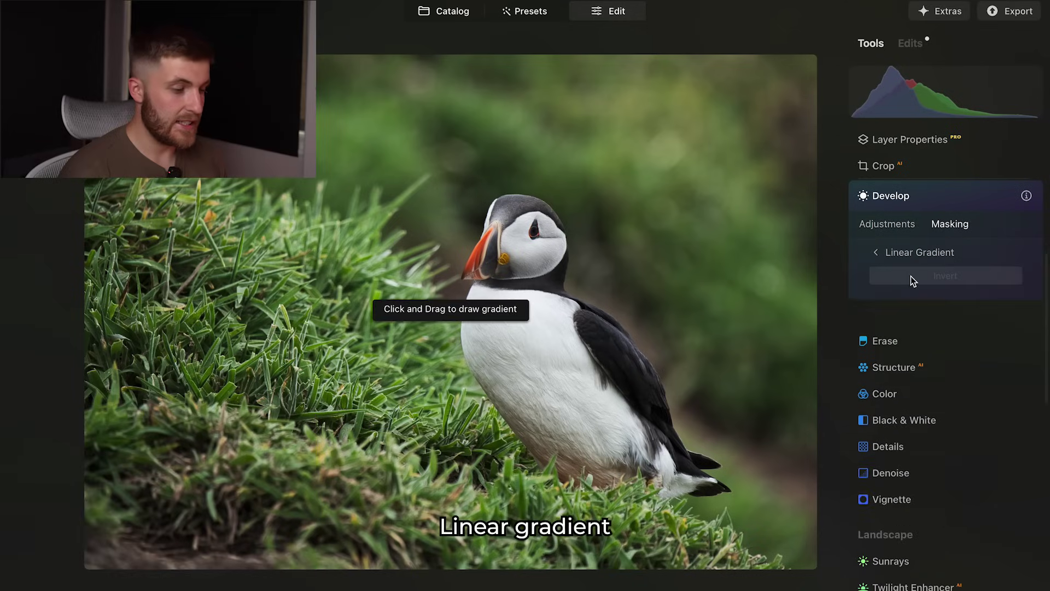
drag(150, 557, 403, 235)
Step: Darken the masked grass with Exposure -1.41 and Shadows -63, then compare
click(887, 224)
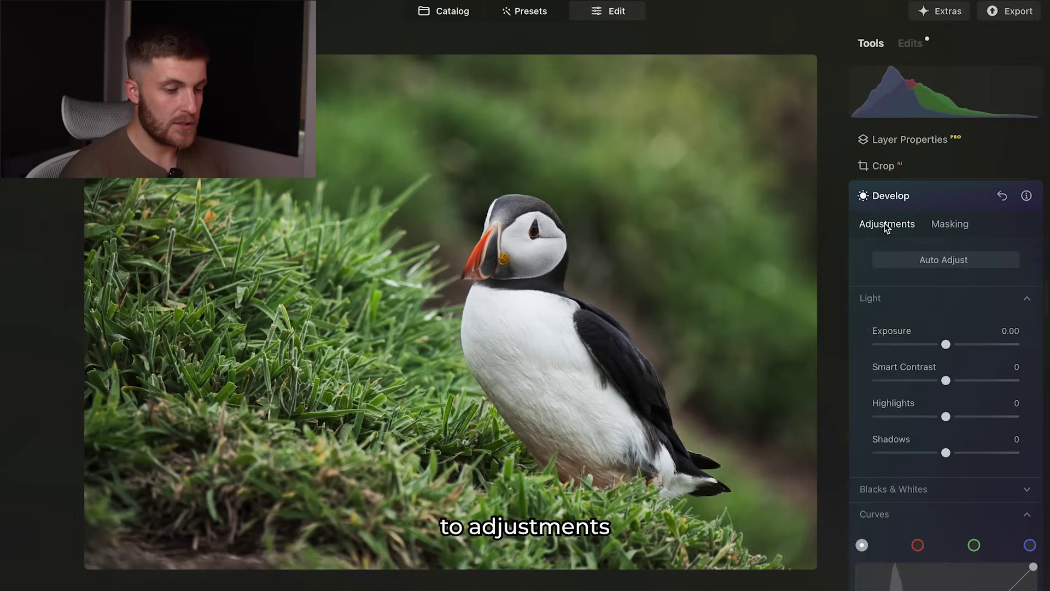
drag(946, 344, 938, 346)
drag(946, 453, 903, 454)
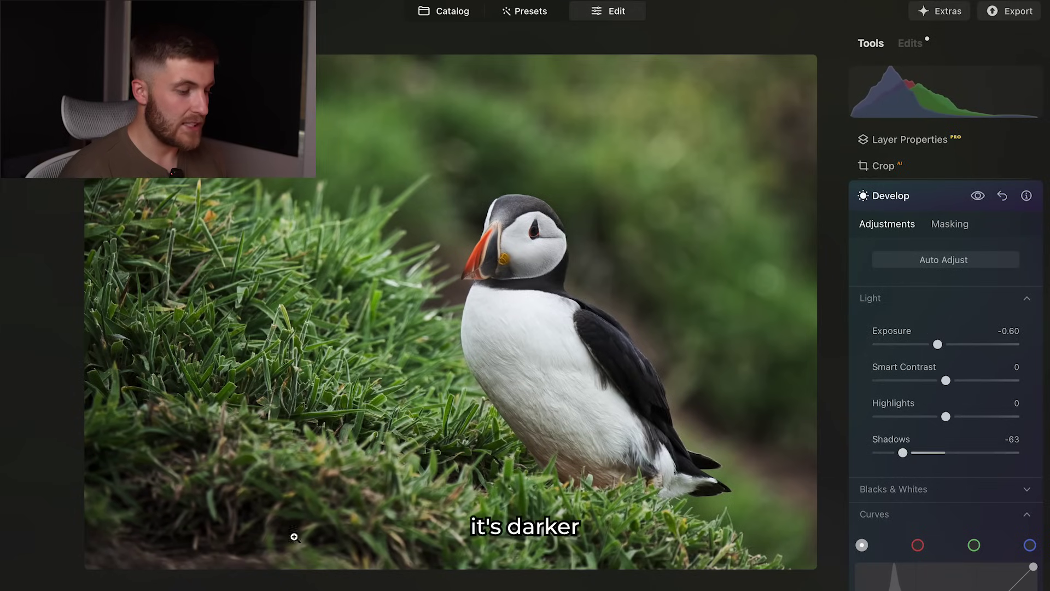
drag(938, 349, 928, 347)
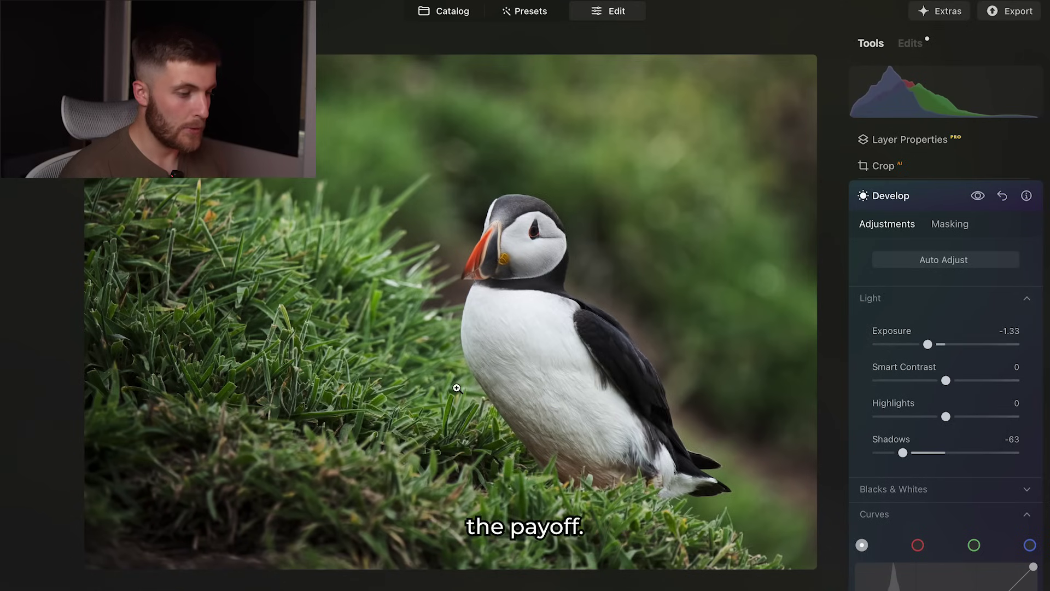
drag(930, 345, 928, 345)
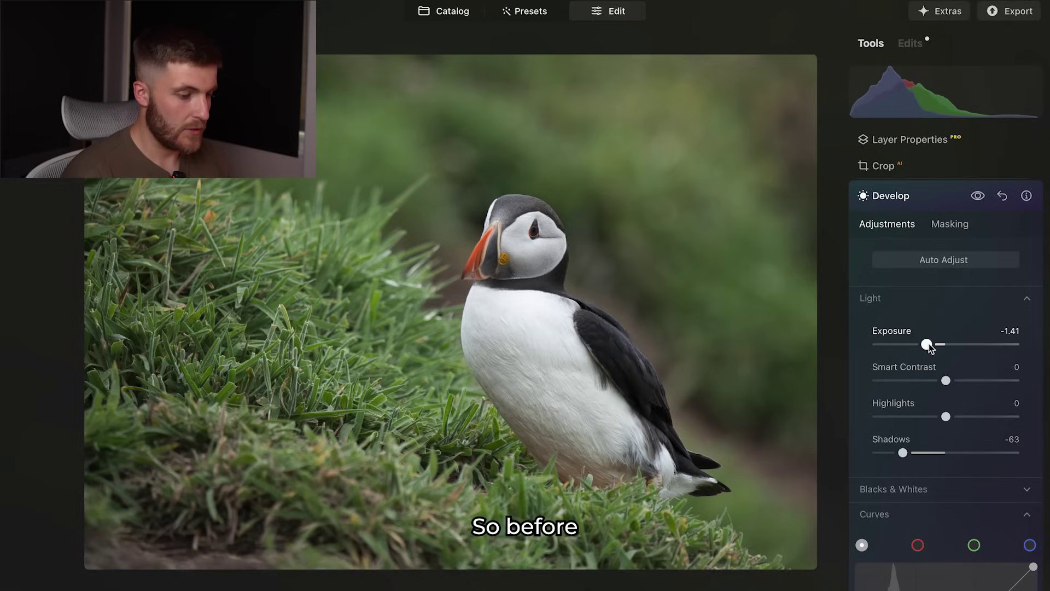
key(backslash)
key(backslash)
key(backslash)
key(backslash)
key(backslash)
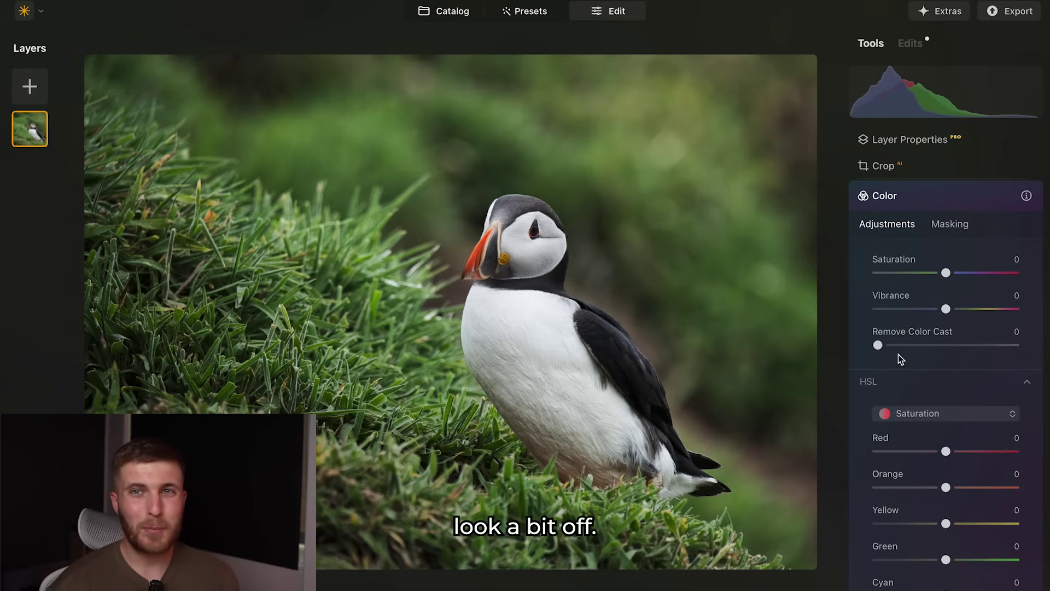
Step: Switch HSL to Hue and shift the Green hue to -40
click(916, 415)
click(914, 434)
scroll(927, 537, down, 1)
scroll(927, 537, down, 2)
scroll(1025, 347, down, 5)
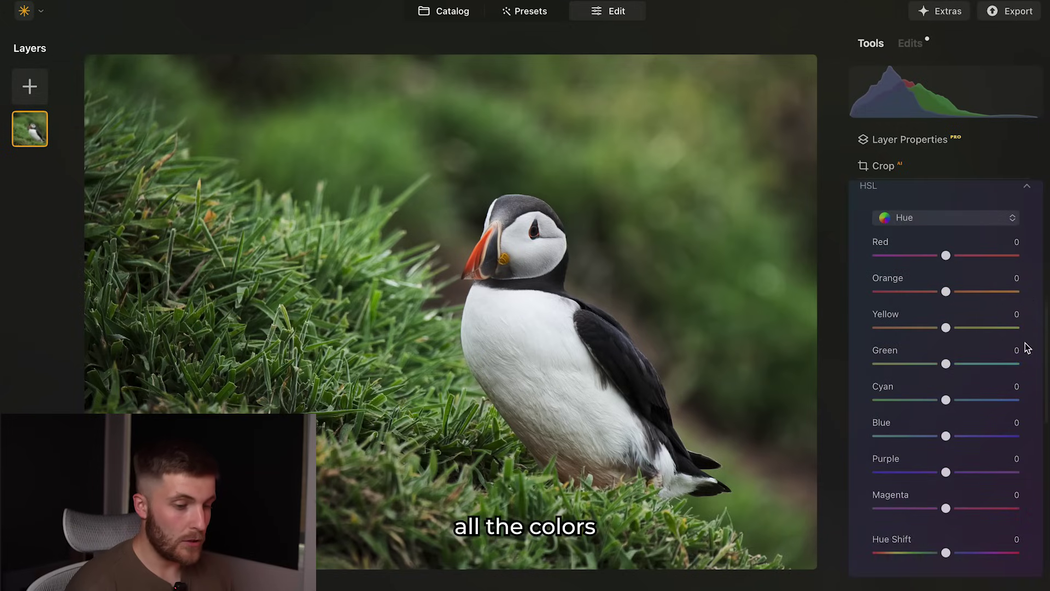
drag(946, 363, 918, 428)
scroll(947, 365, up, 2)
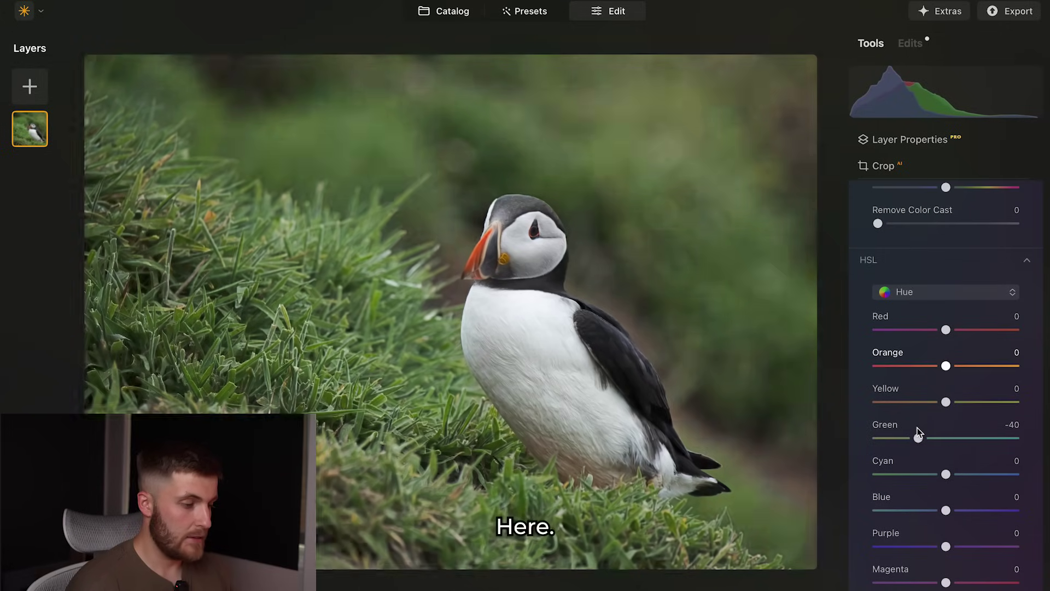
Step: Switch HSL to Saturation and adjust the green saturation
click(927, 294)
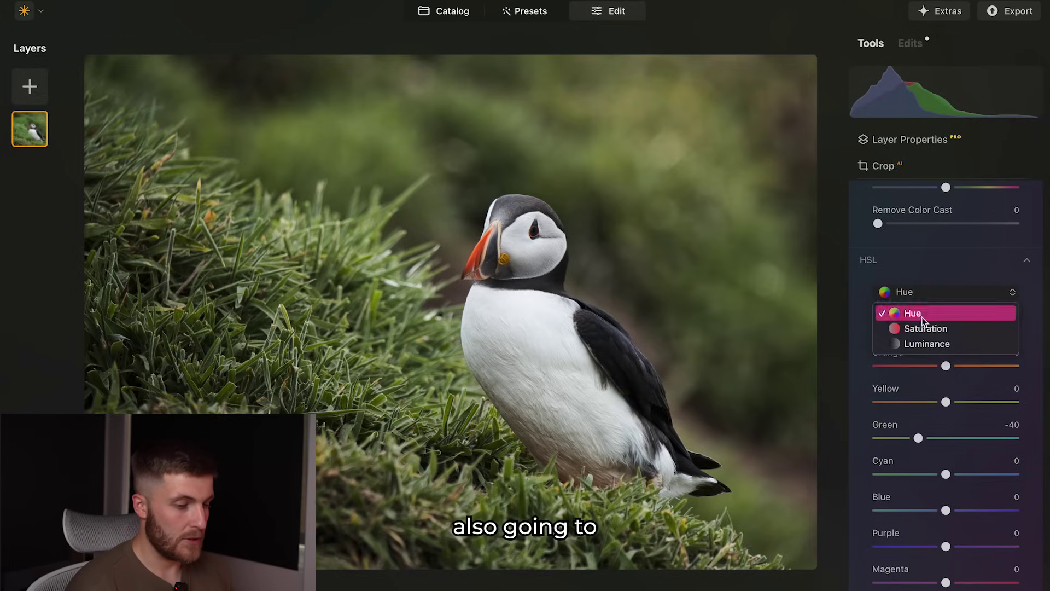
click(921, 327)
drag(945, 439, 955, 446)
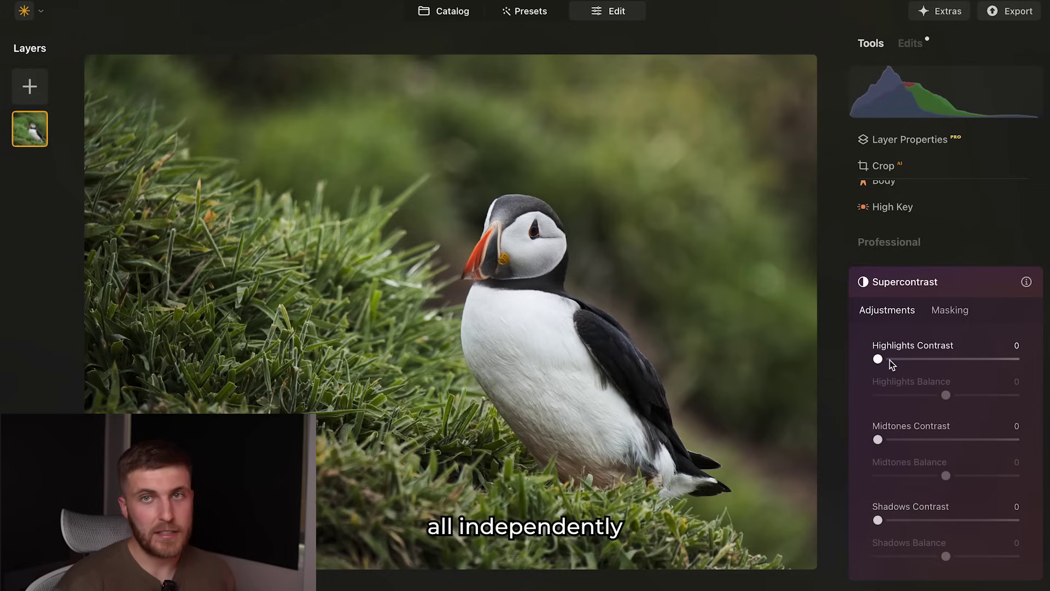
Step: Set Supercontrast Highlights Contrast to 8, Midtones Contrast to 14 and Shadows Contrast to 3
drag(890, 362, 1018, 363)
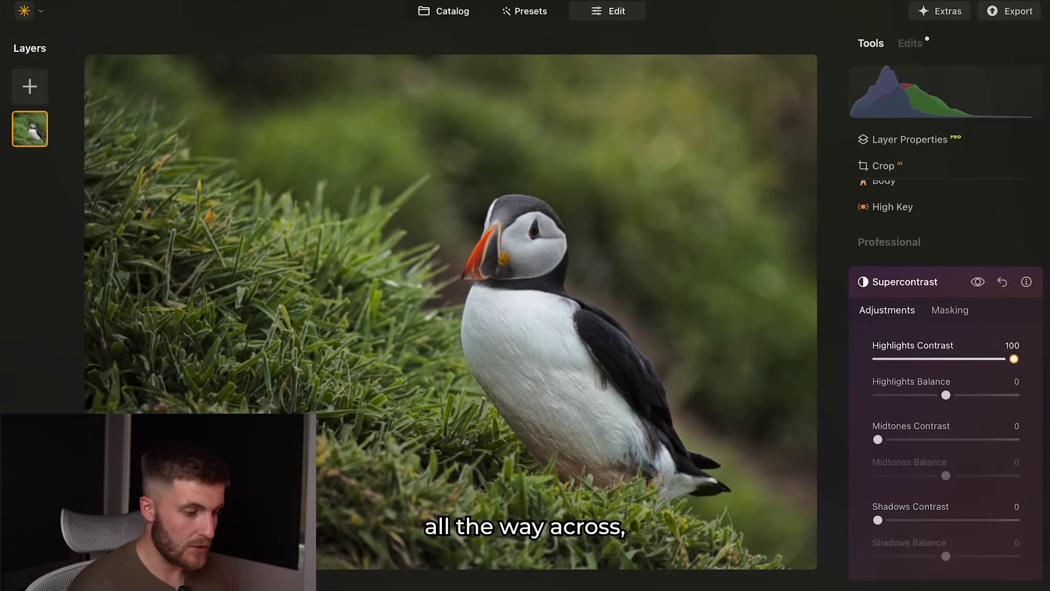
key(backslash)
key(backslash)
key(backslash)
key(backslash)
double_click(878, 339)
drag(881, 353, 895, 342)
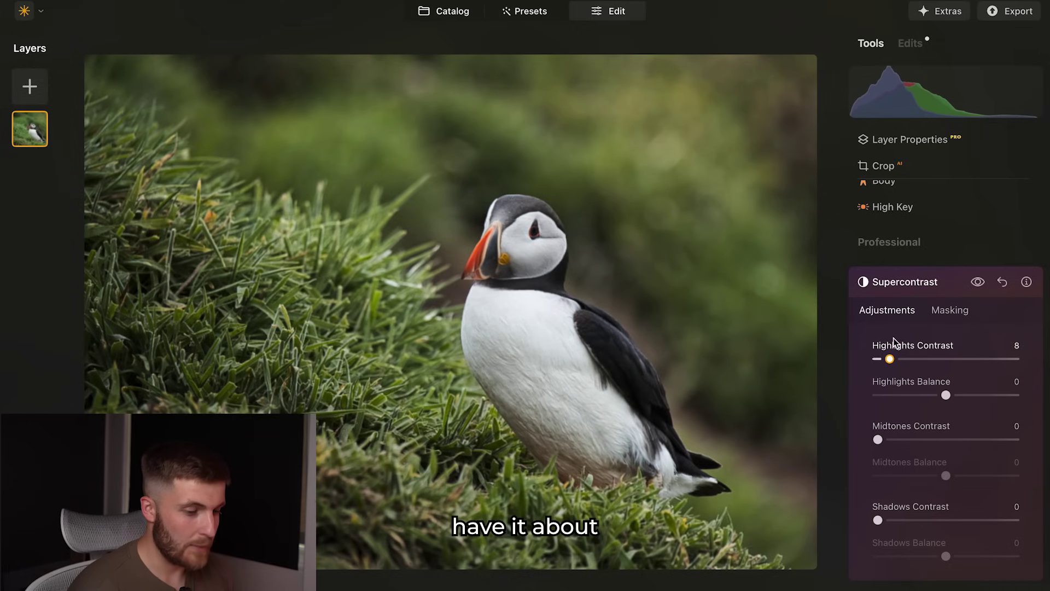
key(backslash)
key(backslash)
key(backslash)
key(backslash)
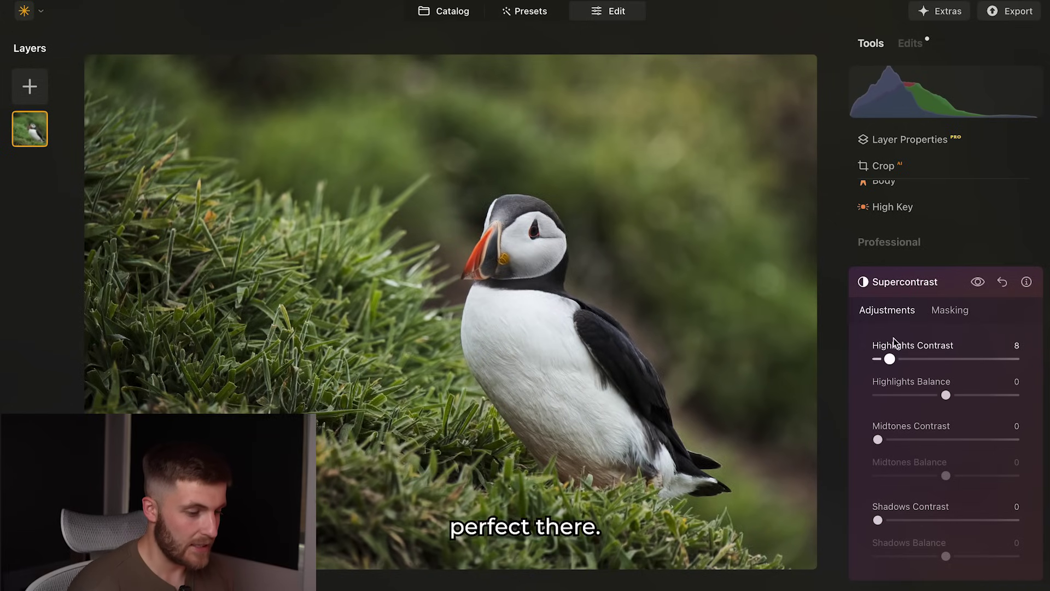
mouse_move(878, 440)
mouse_down()
mouse_move(977, 444)
mouse_move(896, 441)
mouse_up()
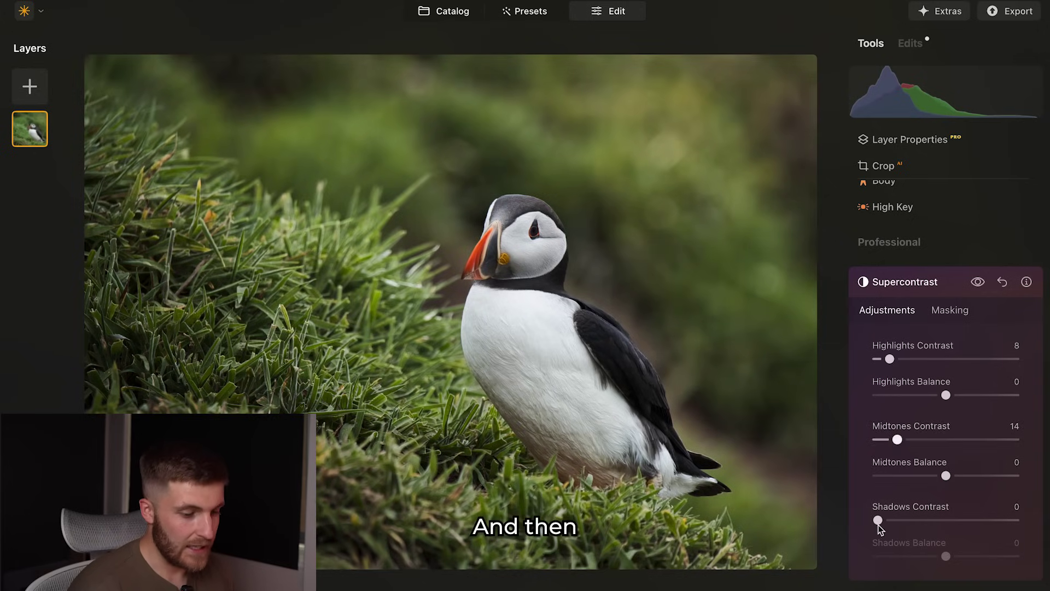
mouse_move(879, 520)
mouse_down()
mouse_move(999, 521)
mouse_move(859, 523)
mouse_move(1045, 514)
mouse_move(860, 520)
mouse_move(1045, 515)
mouse_move(884, 521)
mouse_up()
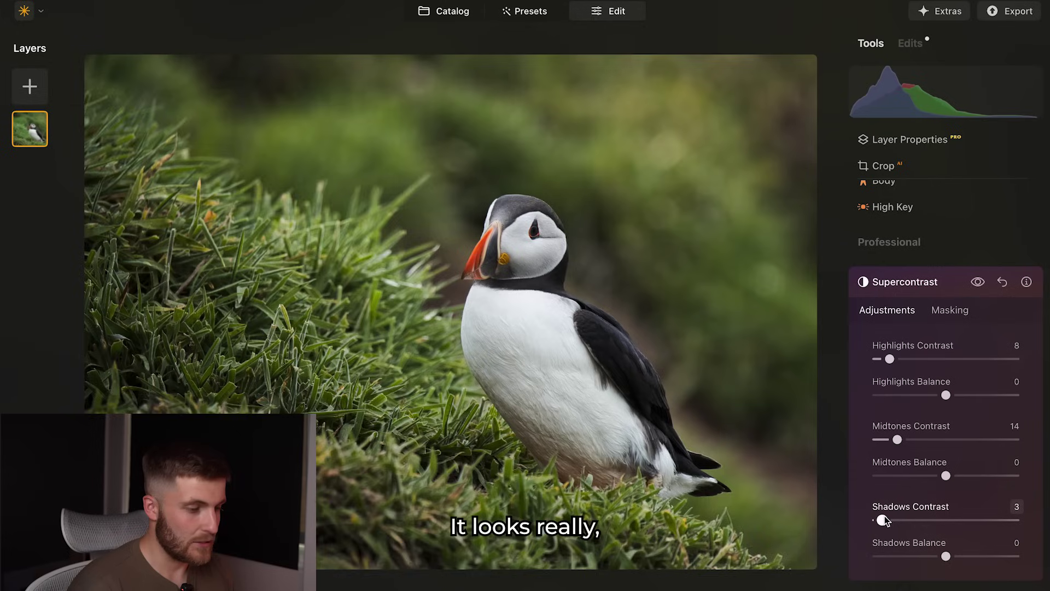
click(905, 282)
Step: Expand Color Harmony and set its Color Contrast Amount to 3
click(902, 575)
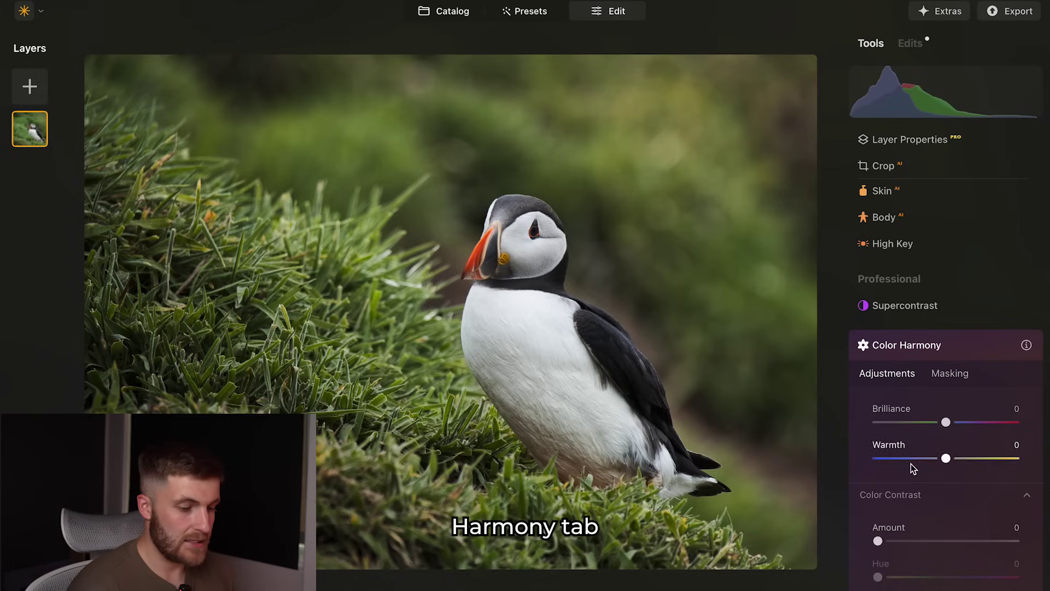
drag(878, 541, 892, 545)
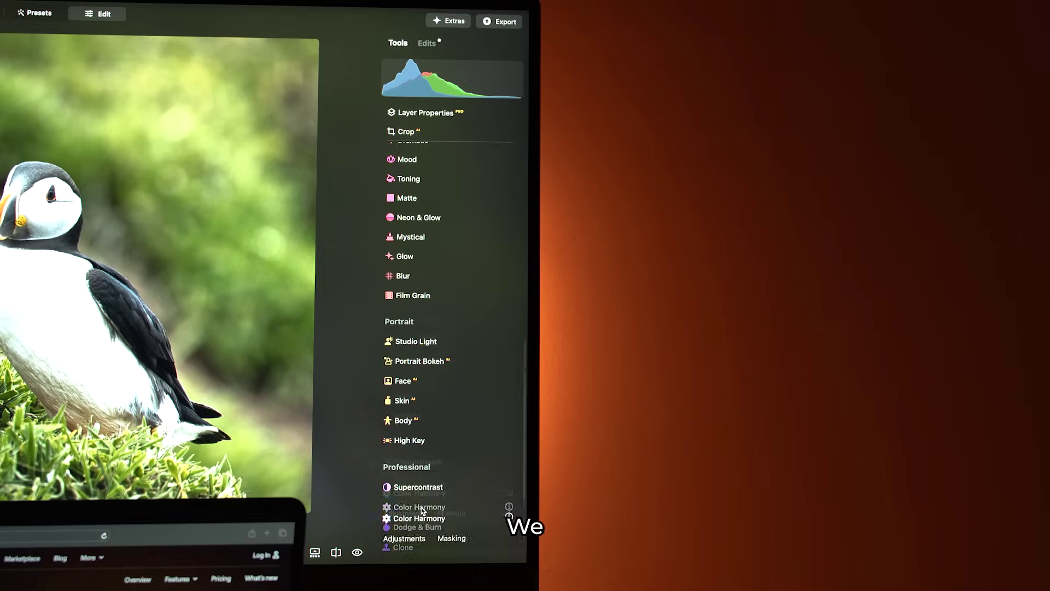
Step: Set Color Harmony Brilliance to 11 and Warmth to 14
click(426, 506)
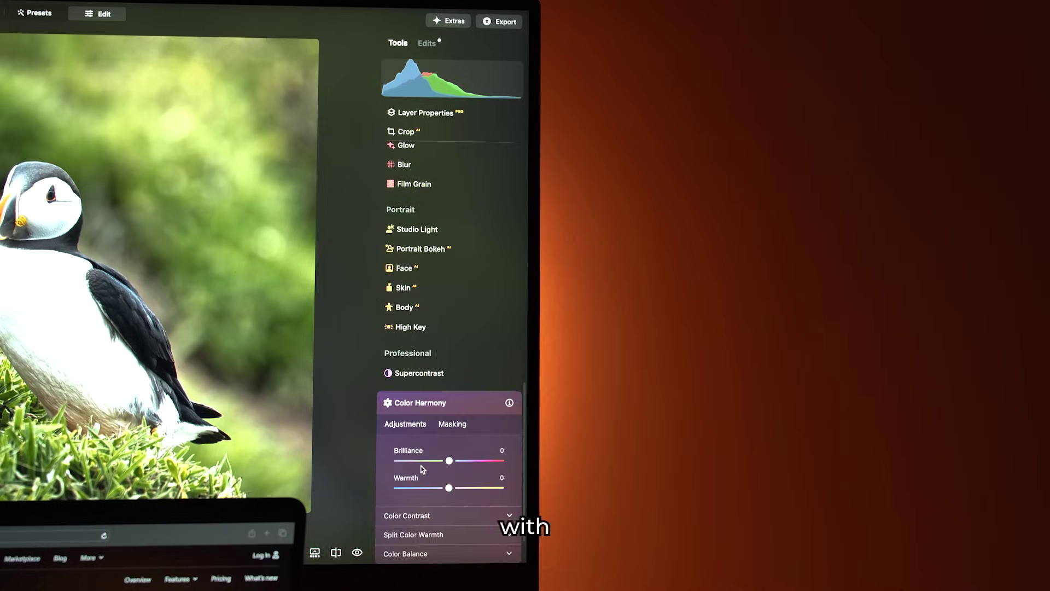
drag(451, 408, 457, 435)
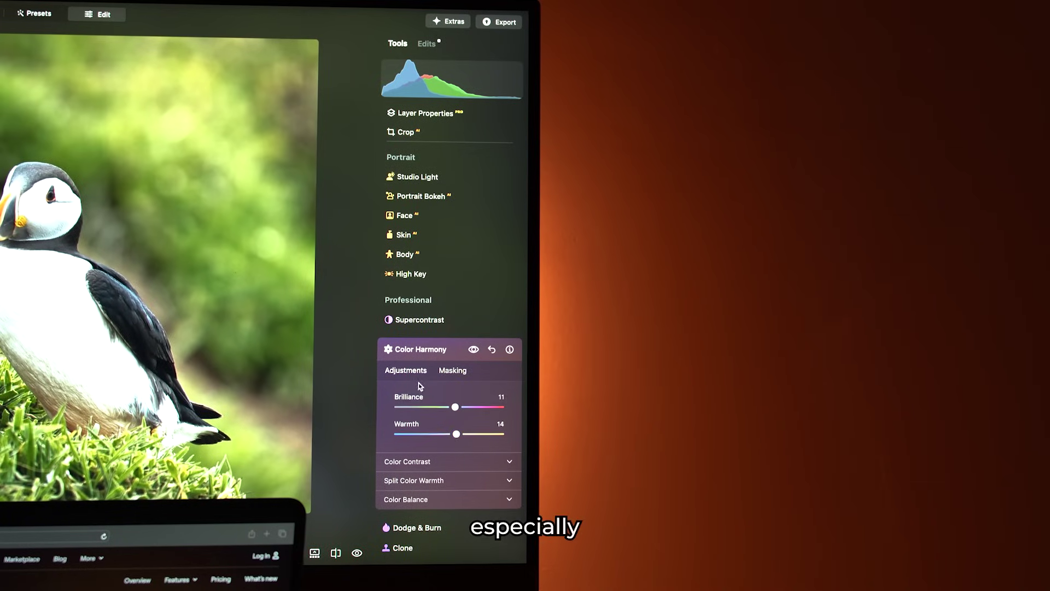
click(436, 463)
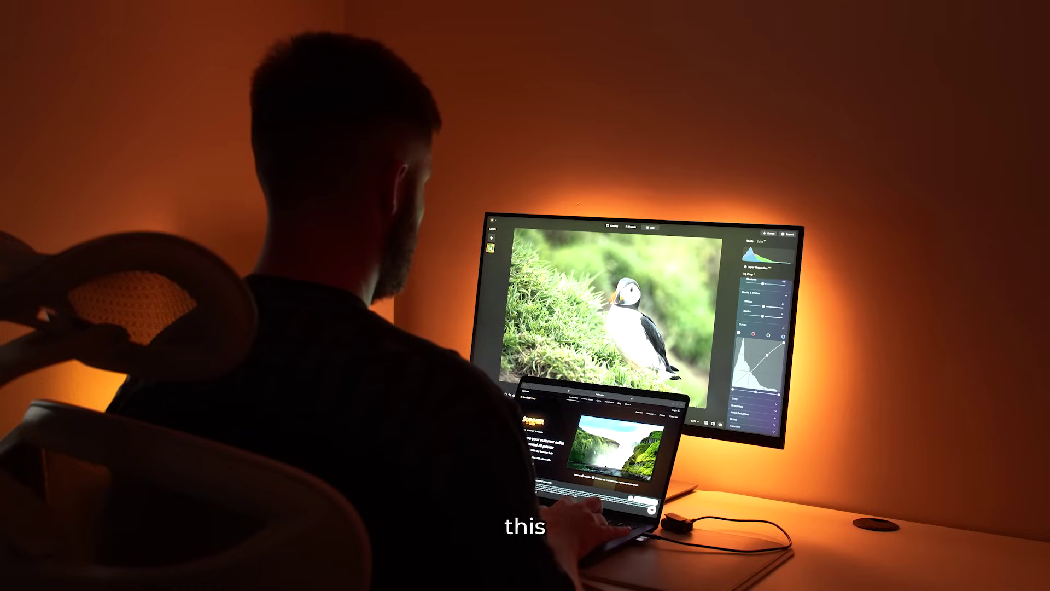